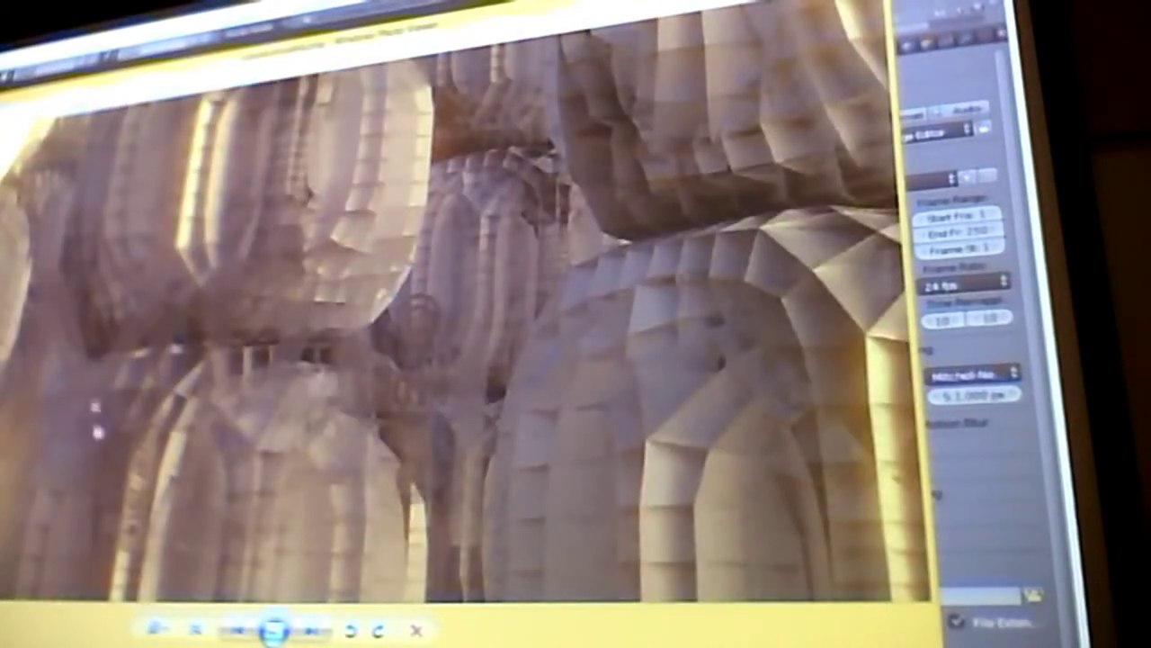
pyautogui.scroll(-3, 411, 408)
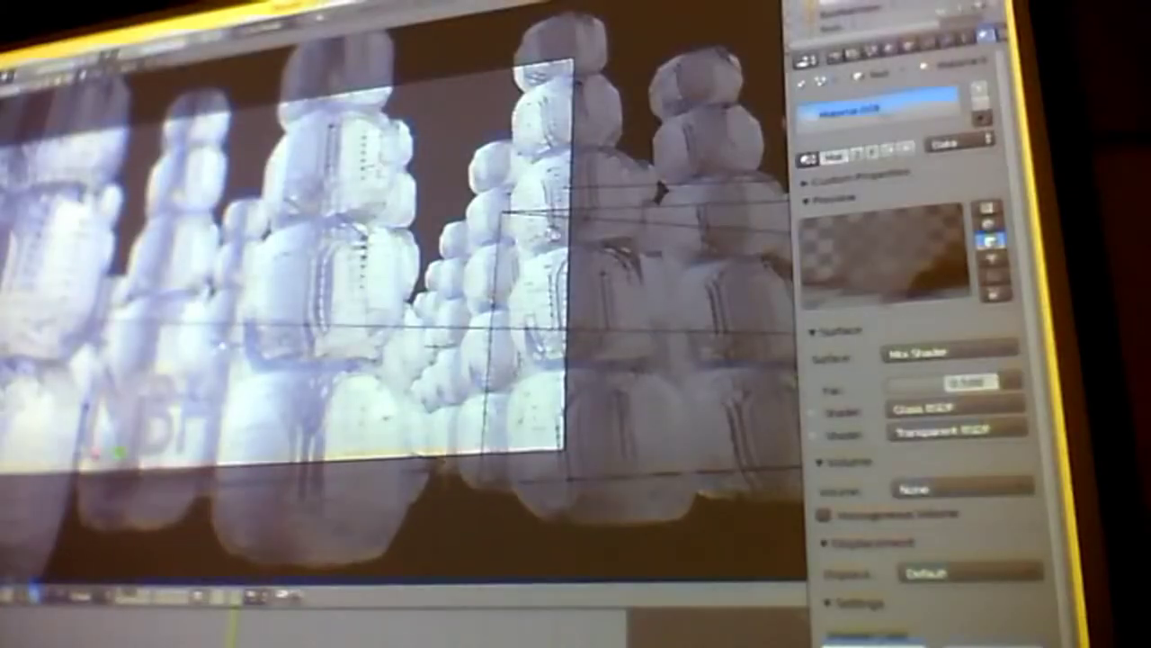
pyautogui.scroll(-5, 659, 188)
# Zoom out of the camera view and orbit down onto the stacked white blob columns
pyautogui.moveTo(658, 188); pyautogui.dragTo(629, 270, button='middle')
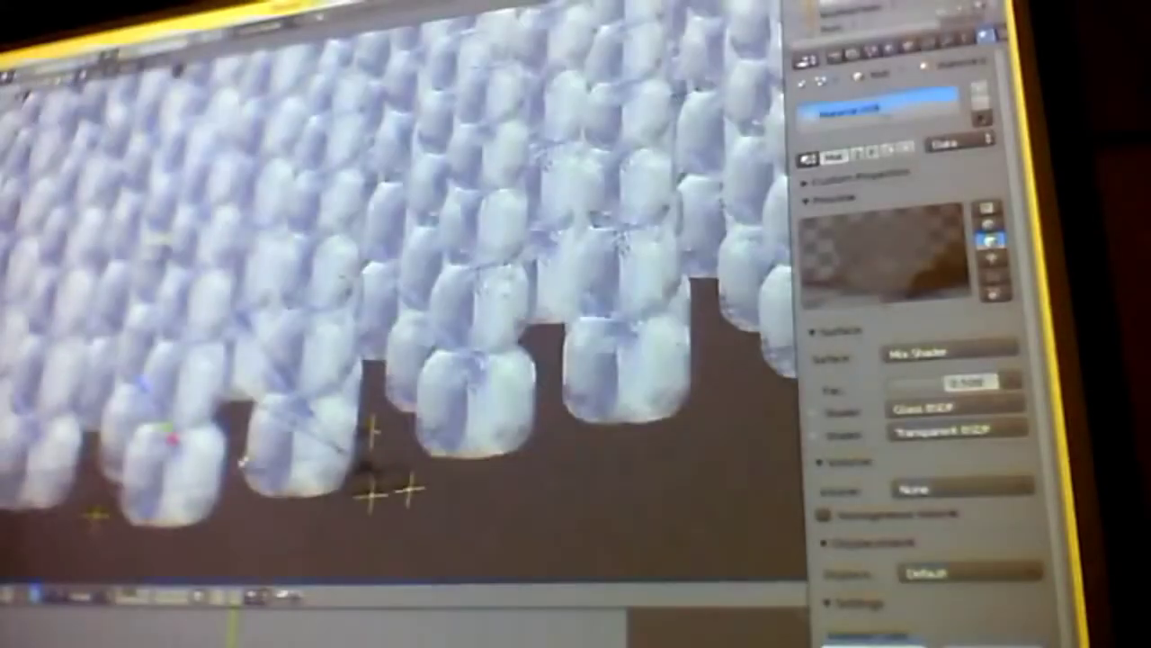
pyautogui.moveTo(365, 468)
pyautogui.mouseDown(button='middle')
pyautogui.moveTo(297, 450)
pyautogui.moveTo(423, 296)
pyautogui.mouseUp(button='middle')
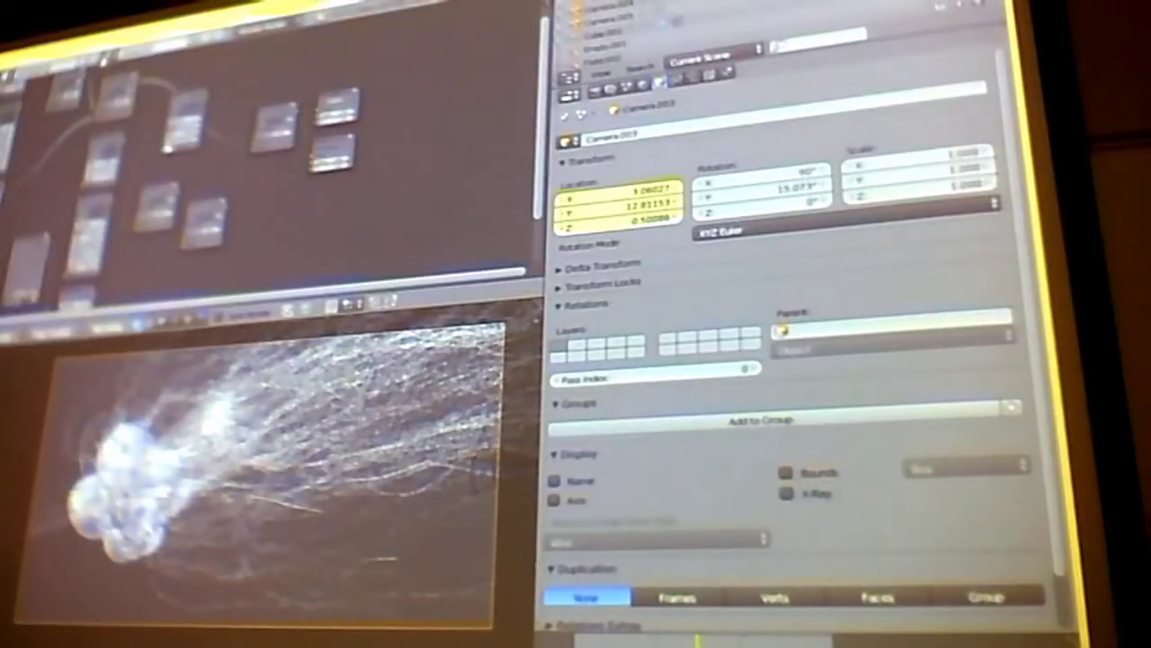
# Load the exploding cube particle scene and show the Cube's modifier stack
pyautogui.click(109, 59)
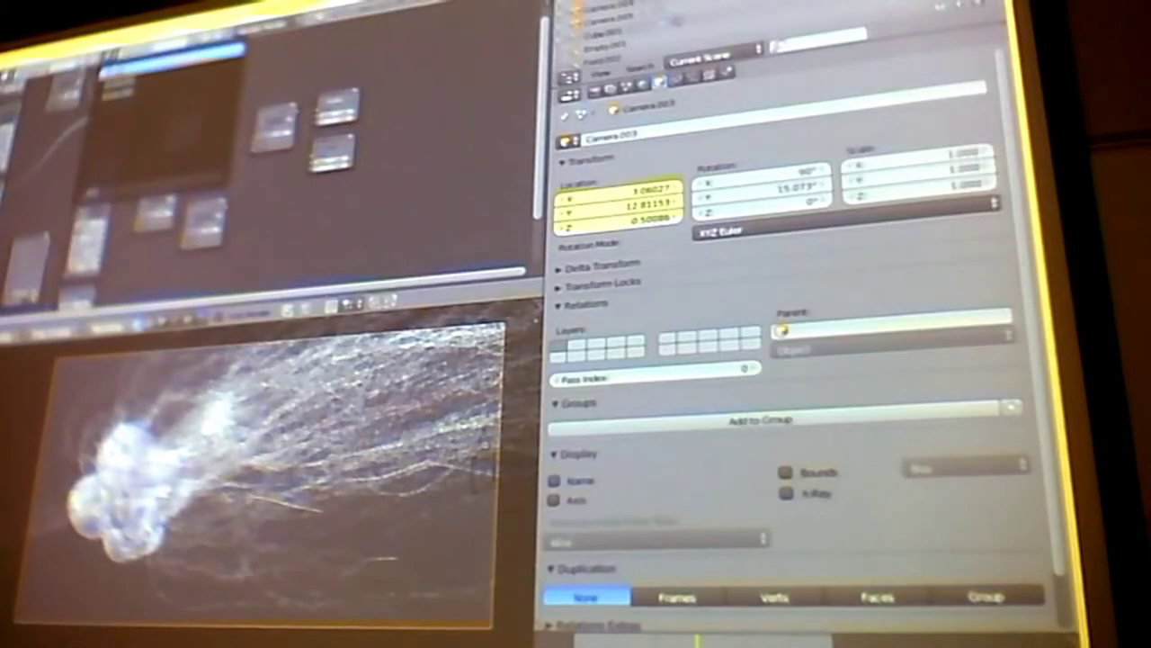
pyautogui.click(171, 52)
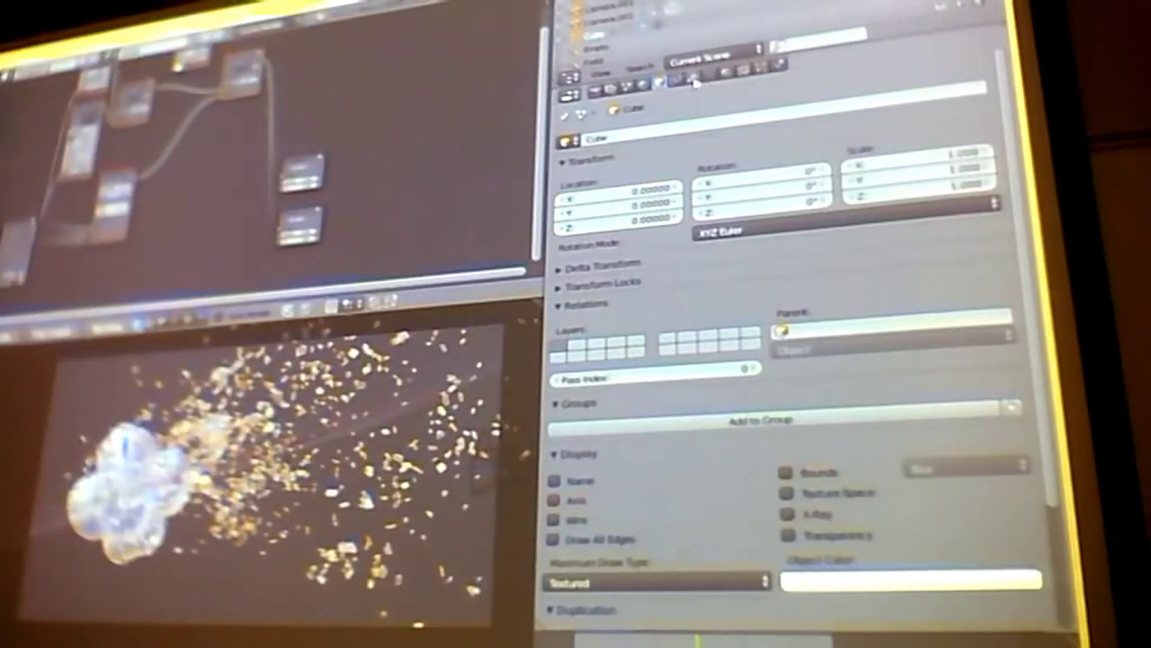
pyautogui.click(694, 79)
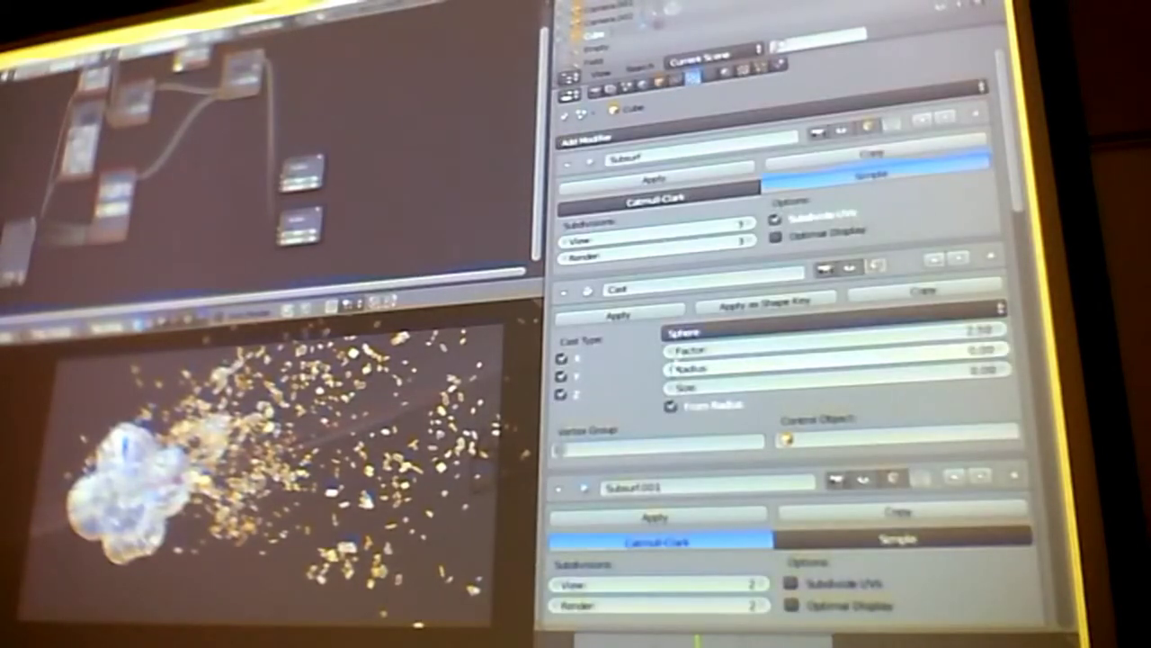
pyautogui.scroll(-2, 655, 316)
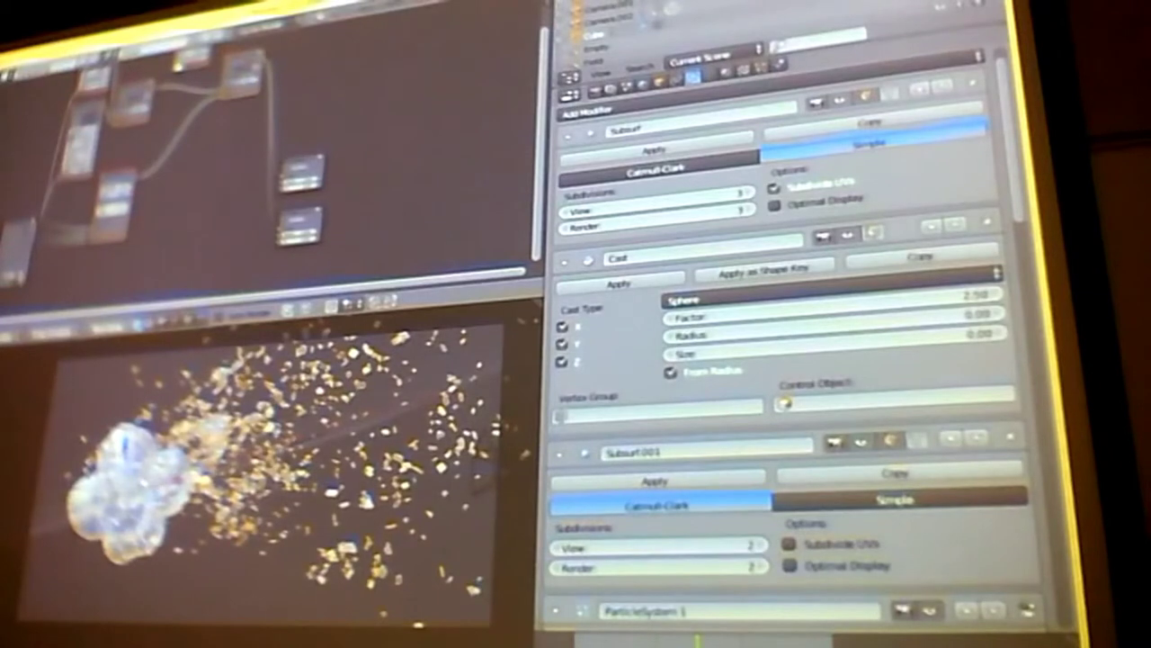
pyautogui.scroll(-3, 683, 432)
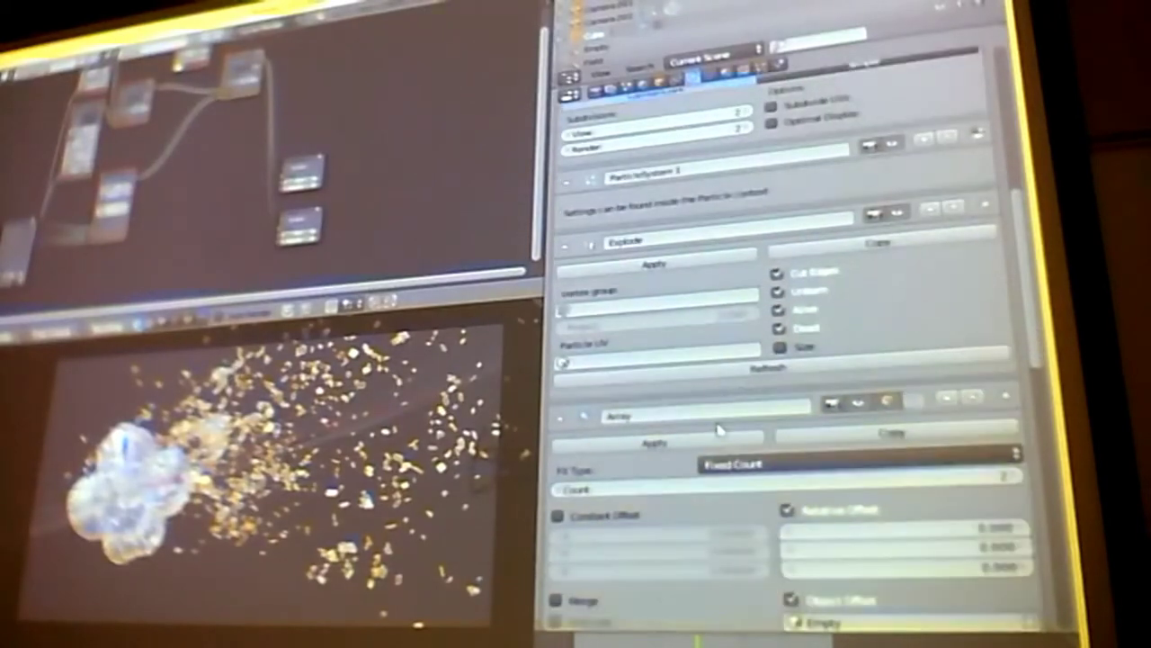
pyautogui.scroll(-3, 719, 427)
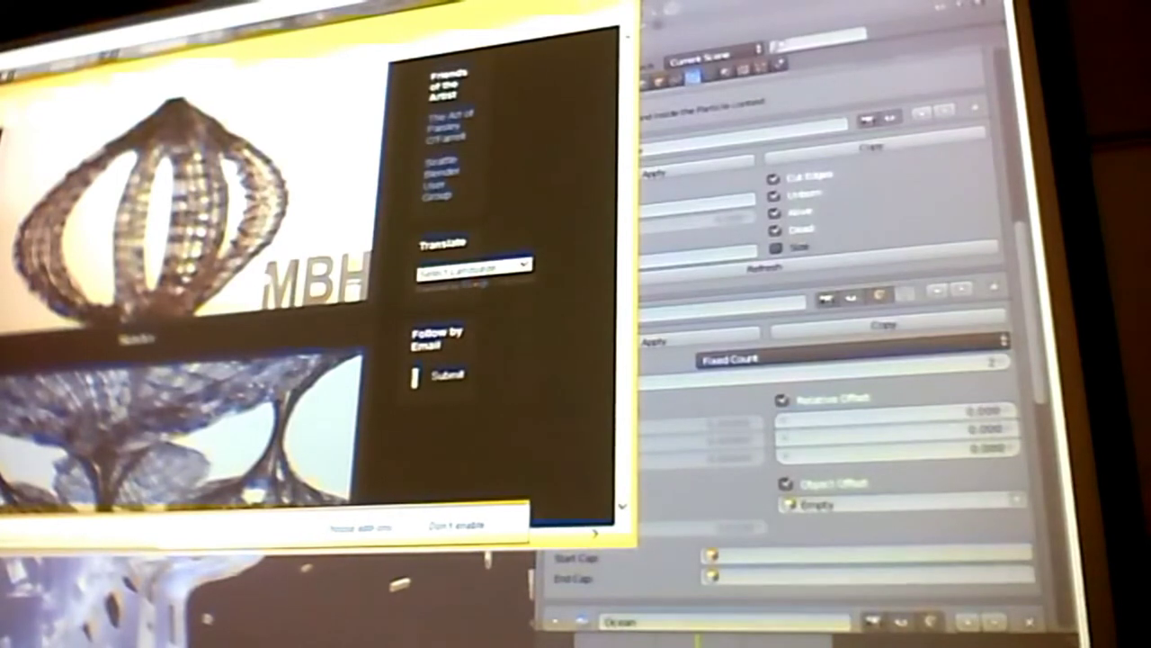
pyautogui.scroll(-3, 294, 262)
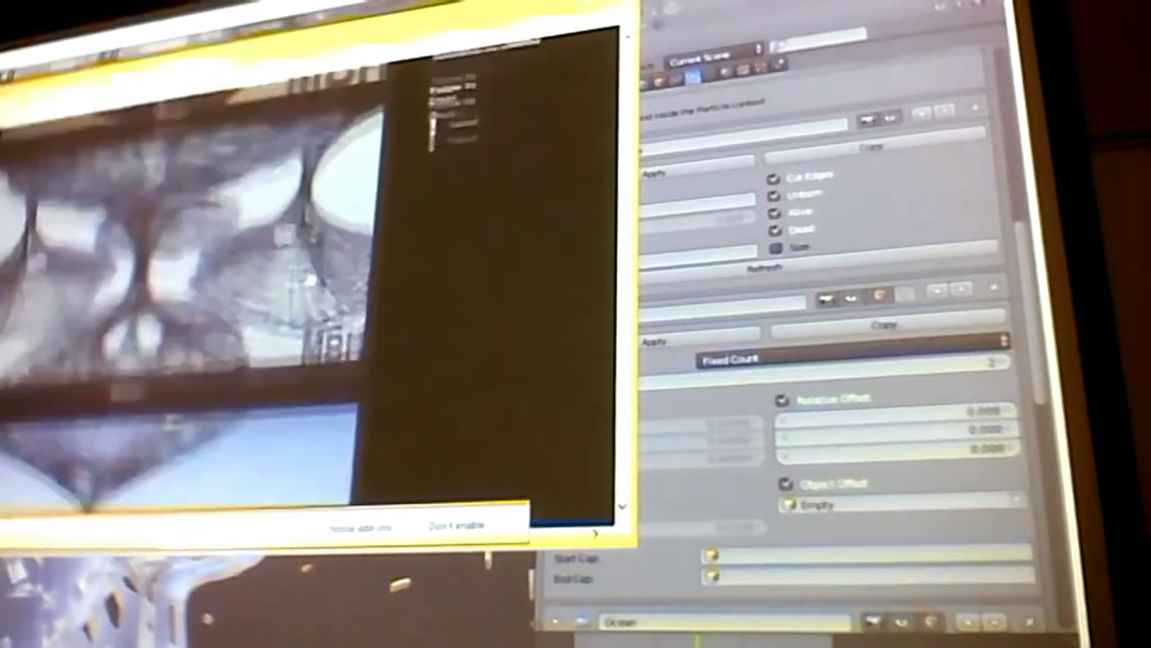
pyautogui.scroll(-2, 301, 265)
pyautogui.scroll(-2, 307, 268)
pyautogui.scroll(-2, 309, 272)
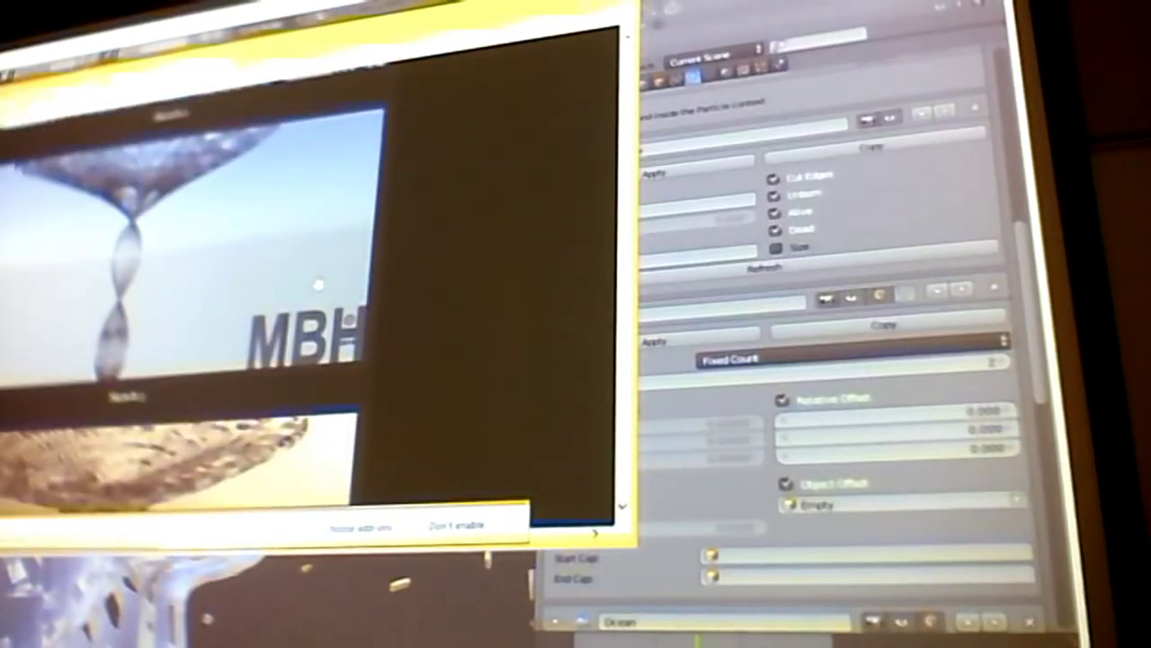
pyautogui.scroll(-2, 319, 284)
pyautogui.scroll(-2, 318, 281)
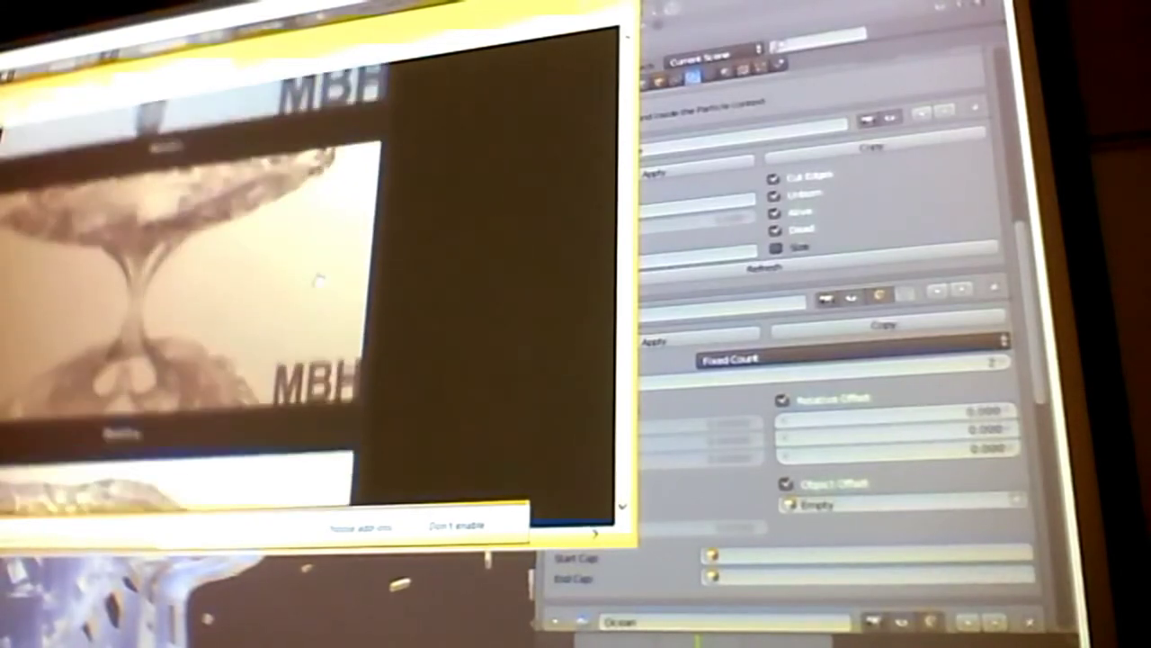
pyautogui.scroll(-2, 318, 280)
pyautogui.scroll(-1, 318, 281)
pyautogui.scroll(-2, 333, 270)
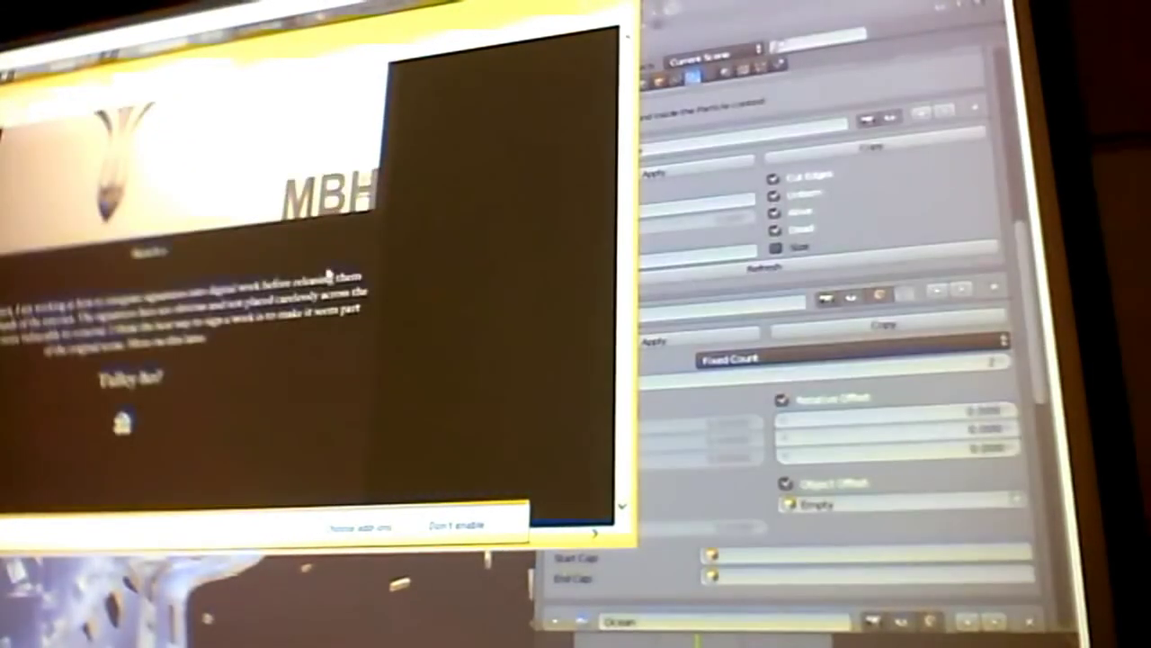
pyautogui.scroll(-2, 334, 305)
pyautogui.scroll(-2, 342, 310)
pyautogui.scroll(-2, 344, 319)
pyautogui.scroll(-4, 347, 324)
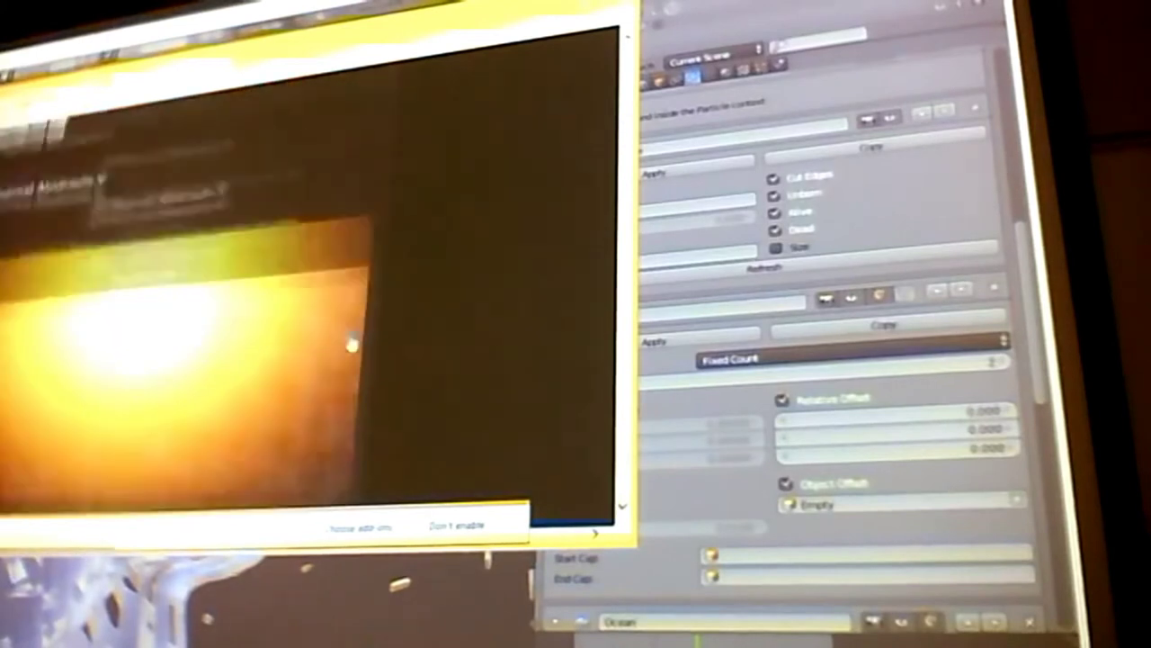
pyautogui.scroll(-2, 351, 335)
pyautogui.scroll(-1, 352, 321)
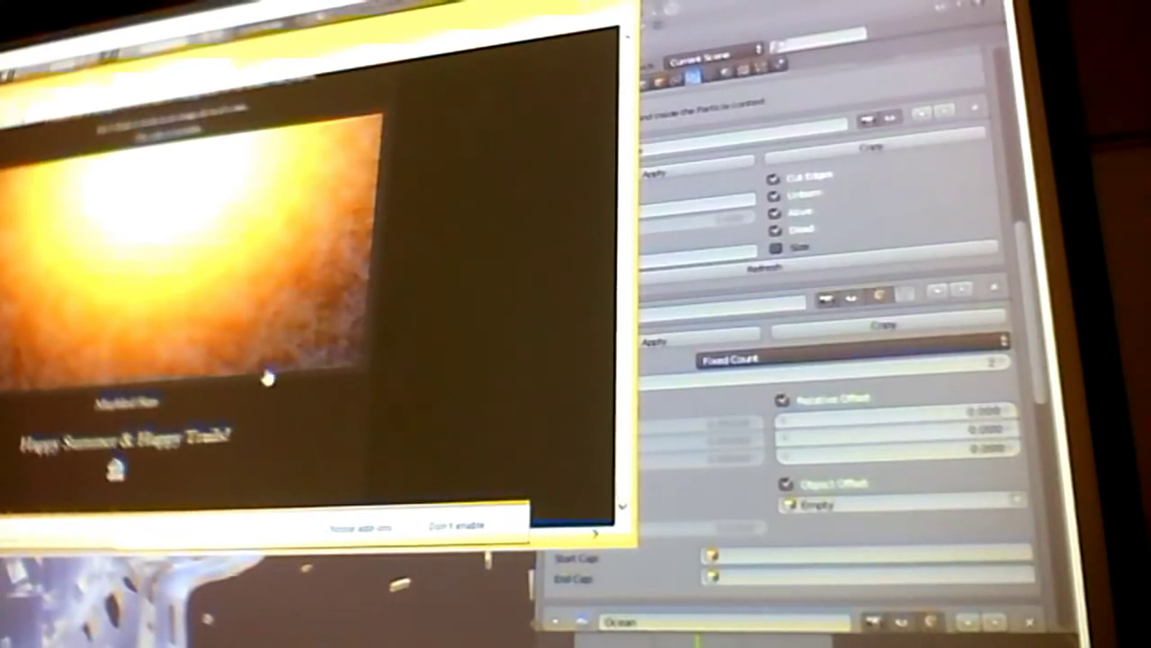
pyautogui.scroll(-5, 266, 383)
pyautogui.scroll(-5, 266, 383)
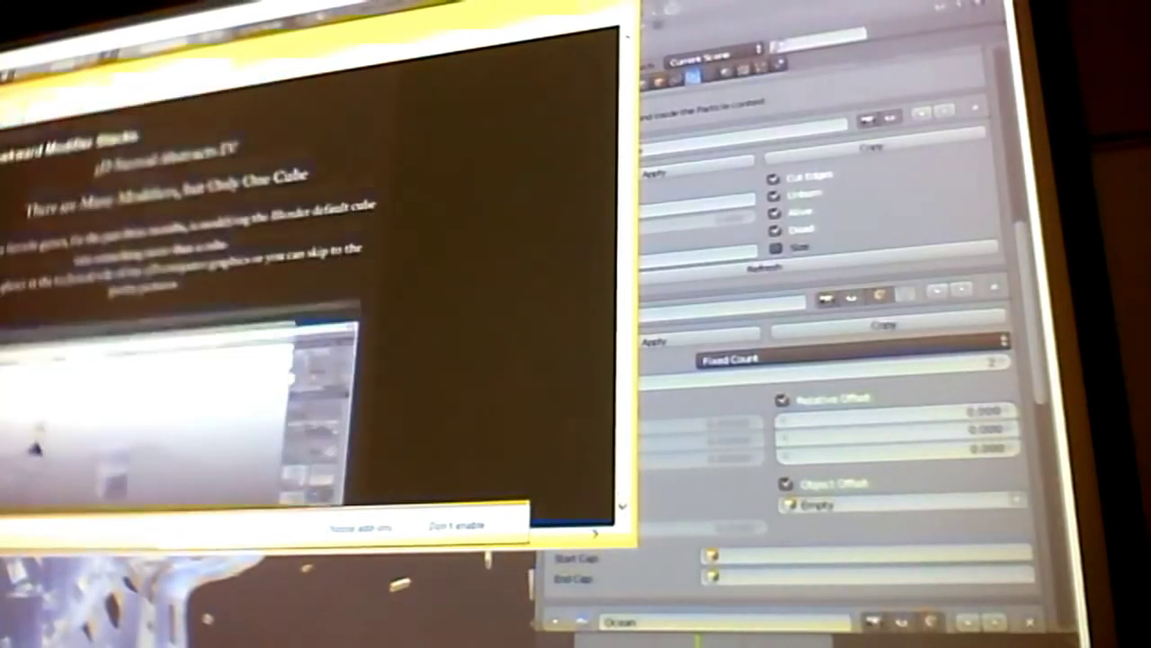
pyautogui.scroll(-5, 297, 373)
pyautogui.scroll(-5, 310, 367)
pyautogui.scroll(-5, 329, 348)
pyautogui.scroll(-5, 334, 354)
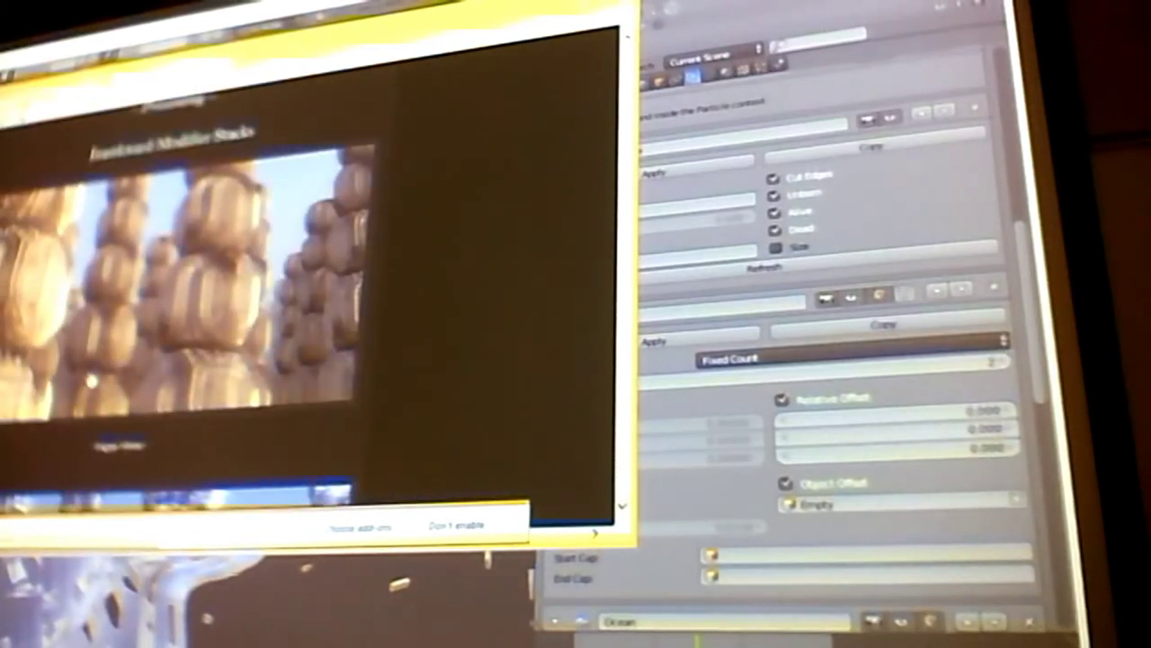
pyautogui.scroll(-3, 94, 393)
pyautogui.scroll(-3, 94, 393)
pyautogui.scroll(-1, 103, 382)
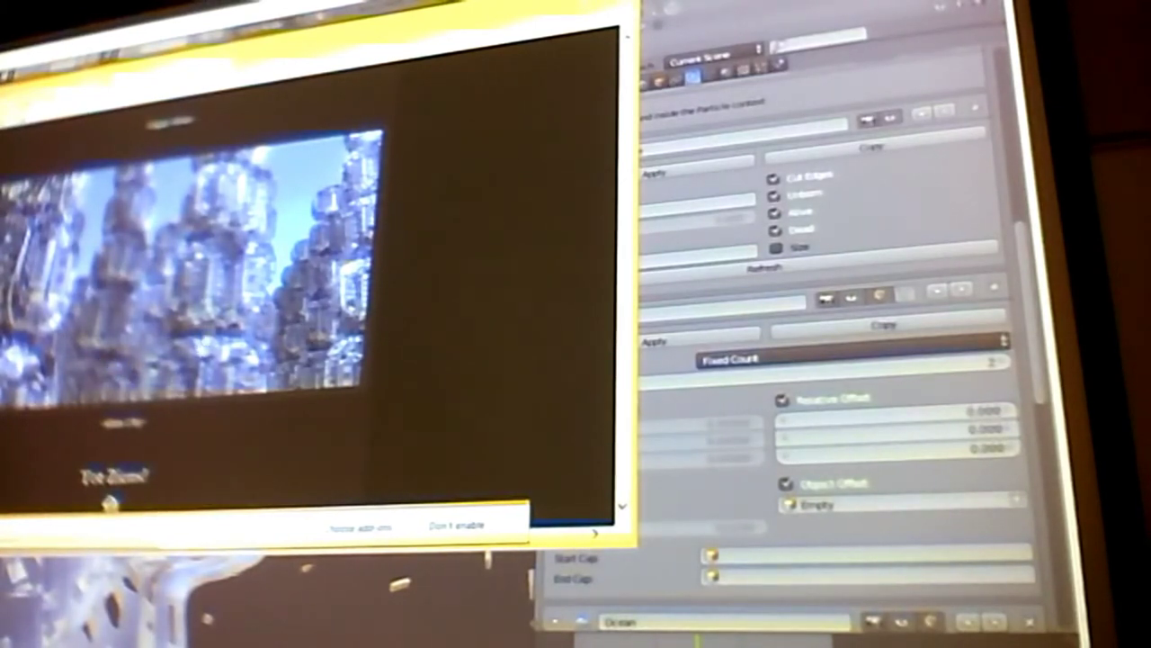
pyautogui.scroll(-3, 200, 324)
pyautogui.scroll(-2, 199, 321)
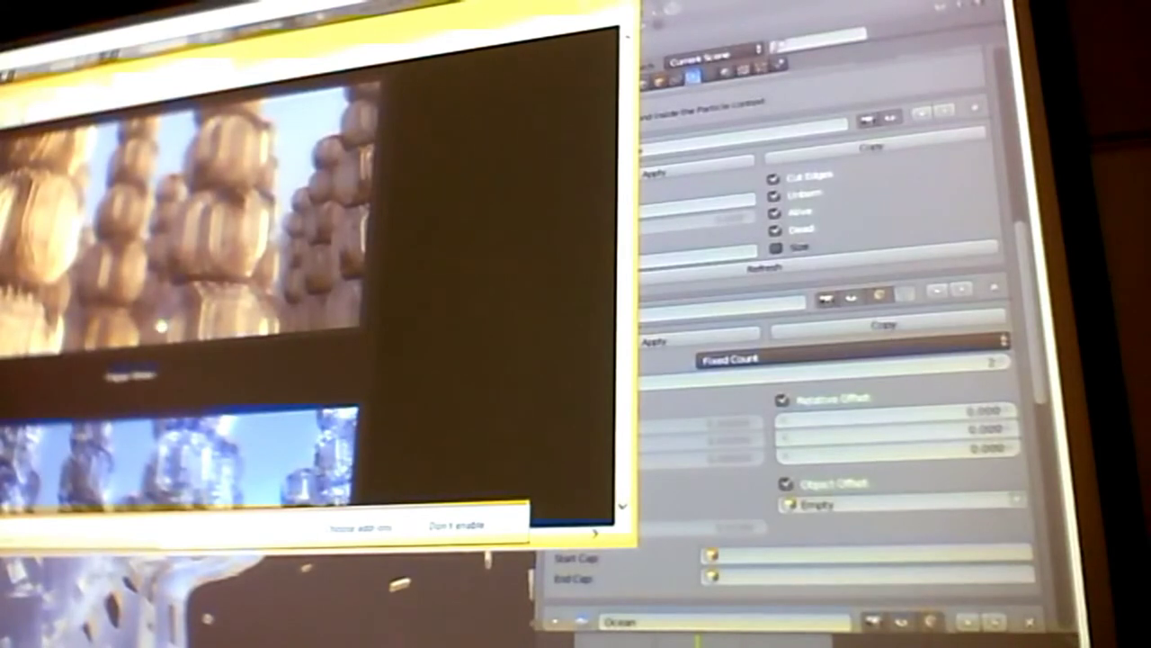
pyautogui.scroll(-1, 162, 327)
pyautogui.scroll(-3, 166, 331)
pyautogui.scroll(-1, 171, 337)
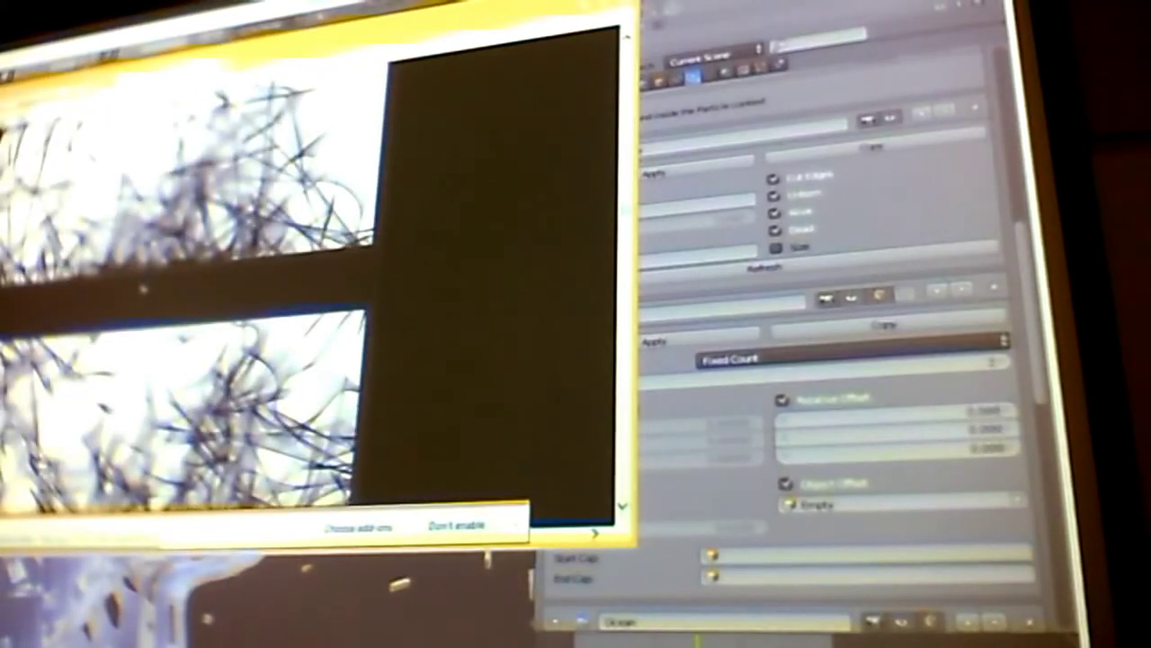
pyautogui.scroll(-3, 242, 310)
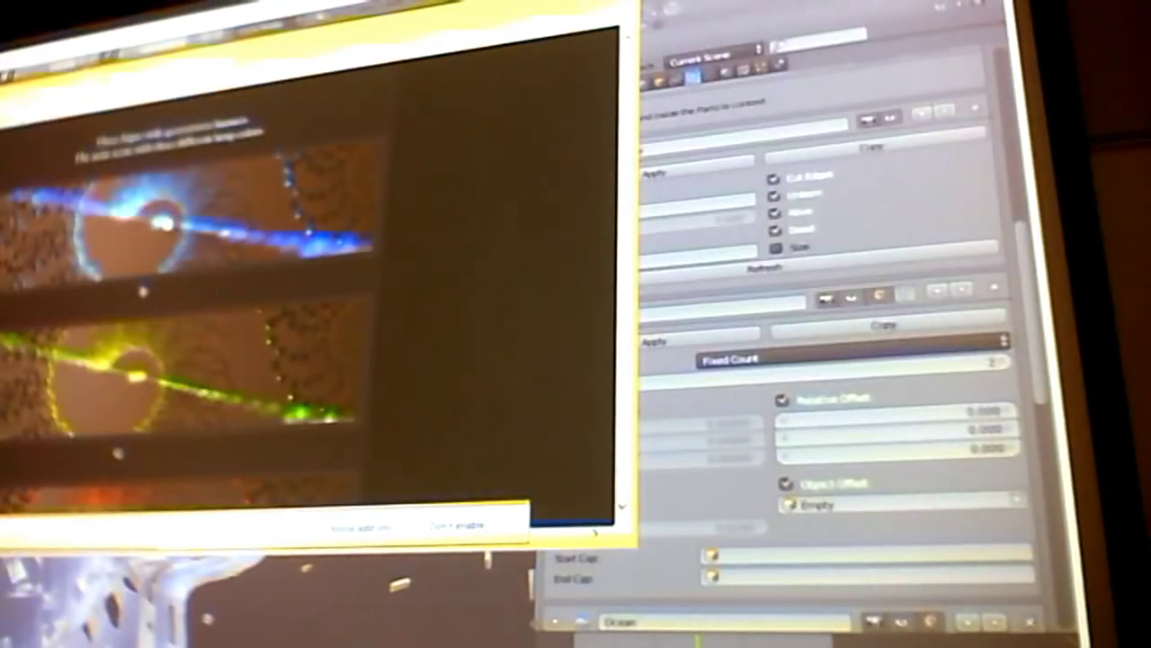
pyautogui.scroll(-3, 311, 297)
pyautogui.scroll(-3, 310, 297)
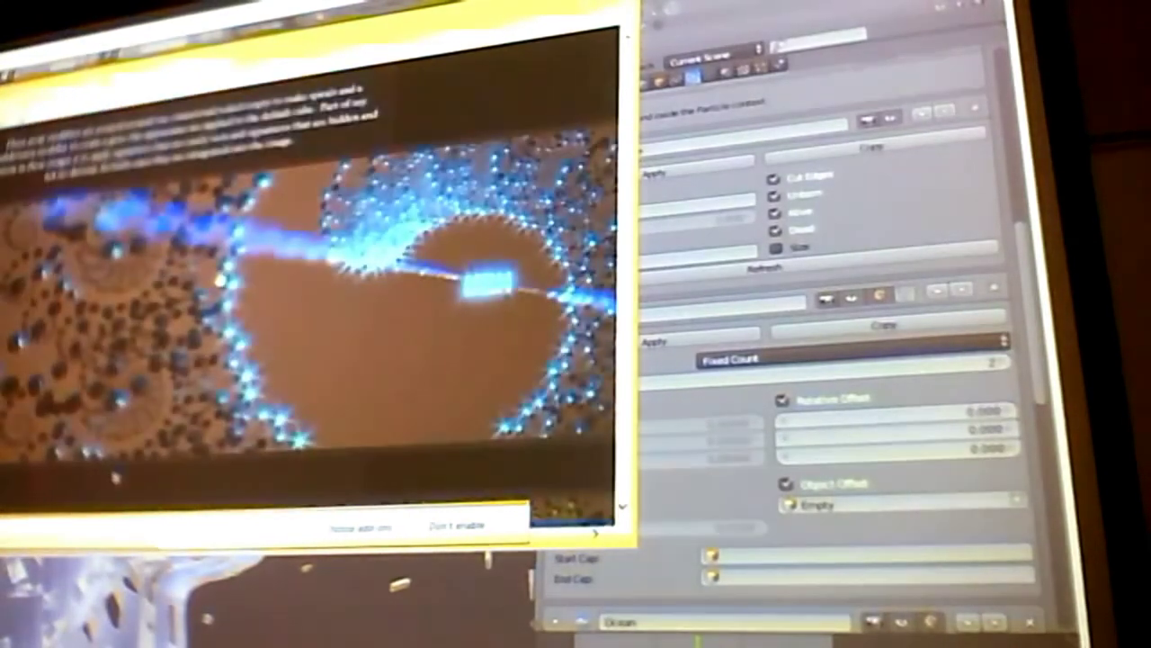
pyautogui.scroll(-3, 310, 297)
pyautogui.scroll(-3, 270, 278)
pyautogui.scroll(-3, 270, 279)
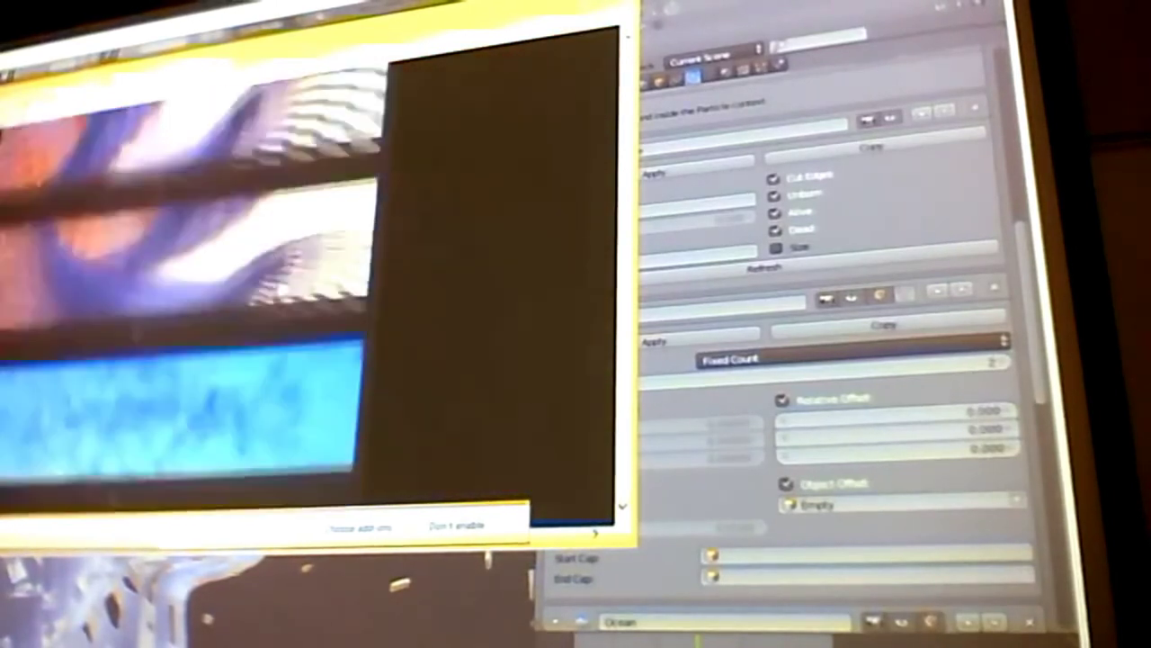
pyautogui.scroll(3, 284, 287)
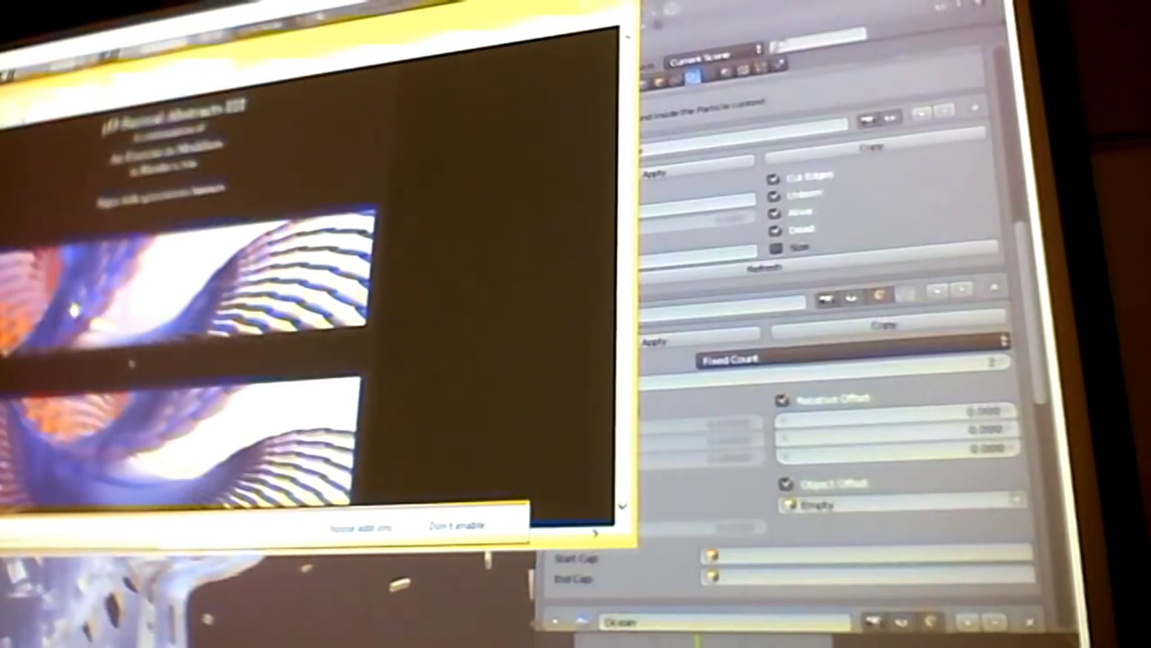
pyautogui.scroll(-3, 131, 363)
pyautogui.scroll(-2, 132, 360)
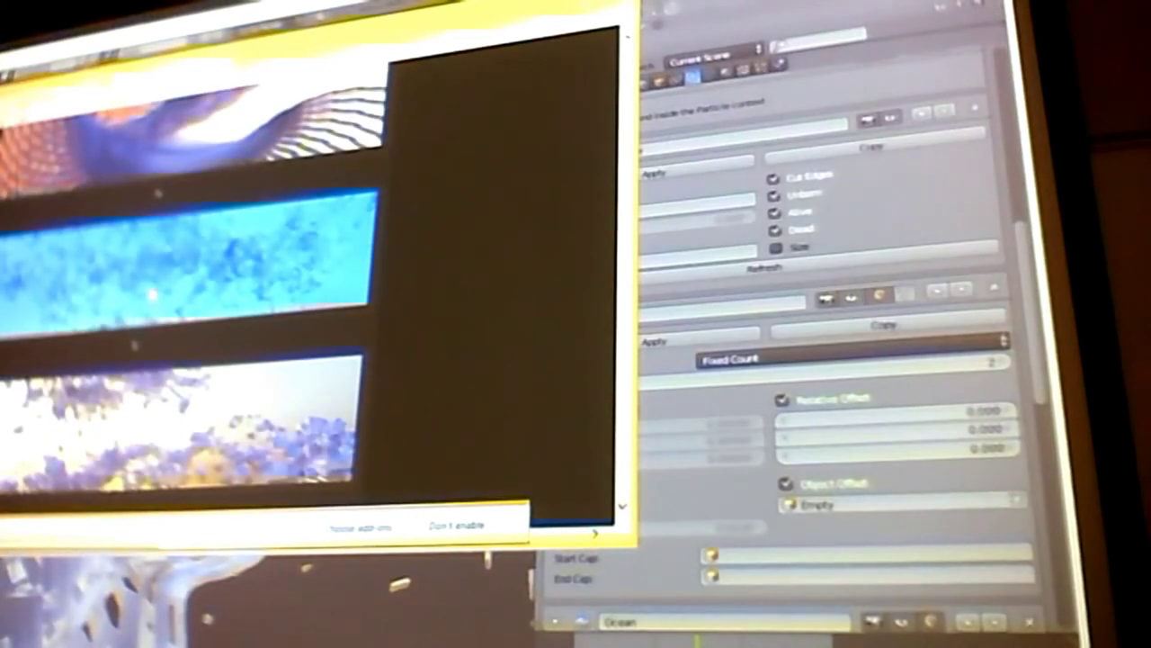
pyautogui.scroll(-5, 267, 334)
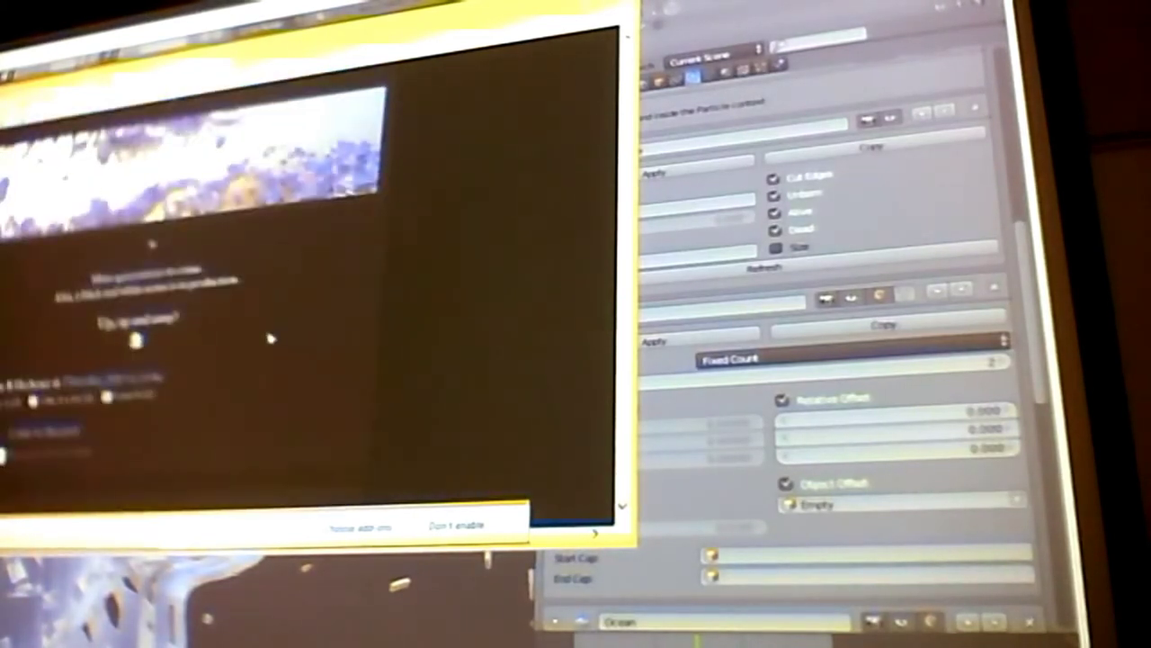
pyautogui.scroll(-2, 311, 345)
pyautogui.scroll(-2, 310, 345)
pyautogui.scroll(-1, 358, 343)
pyautogui.scroll(-2, 358, 342)
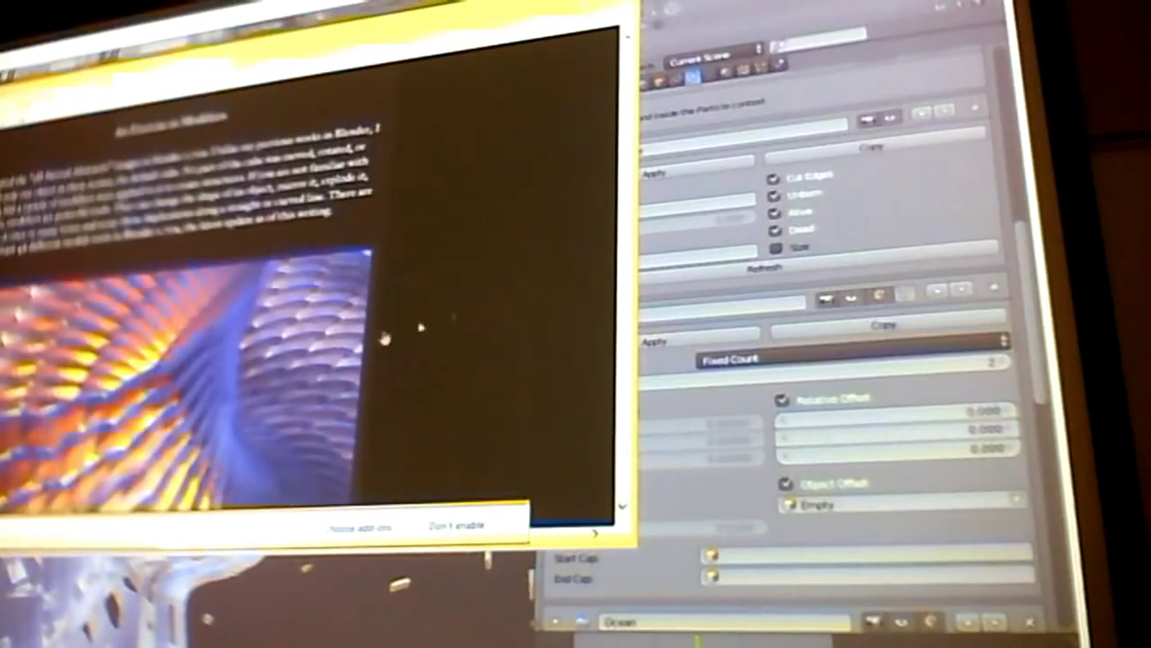
pyautogui.scroll(1, 478, 300)
pyautogui.scroll(3, 516, 295)
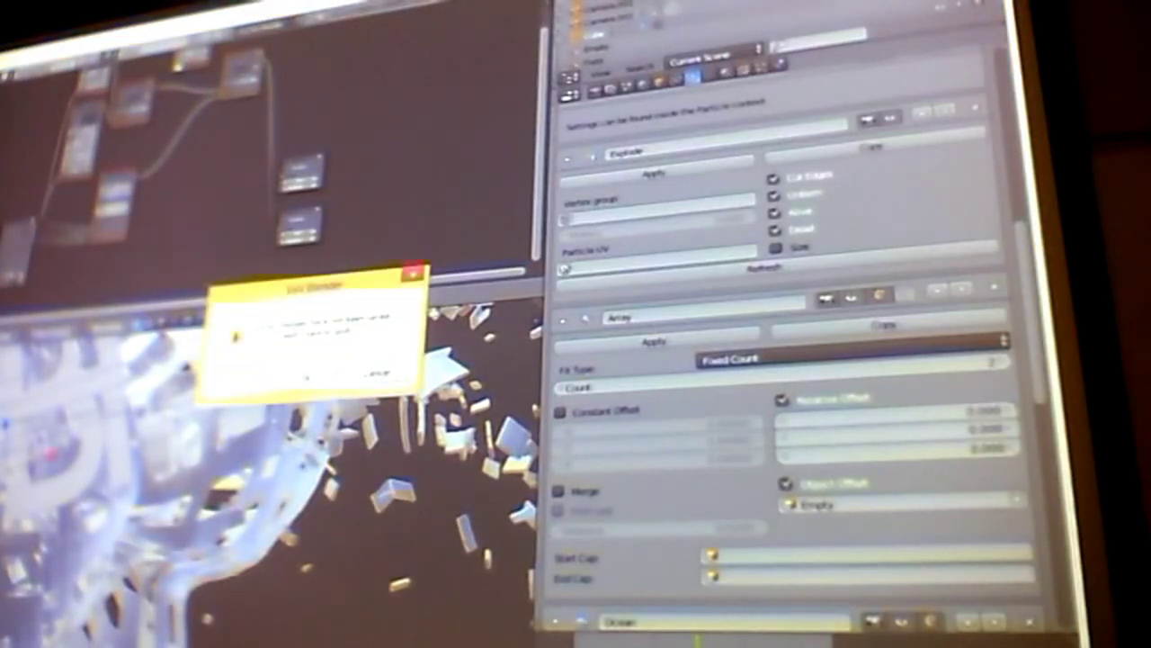
# Confirm the Quit Blender dialog to close Blender and reveal the college web page
pyautogui.press('Return')
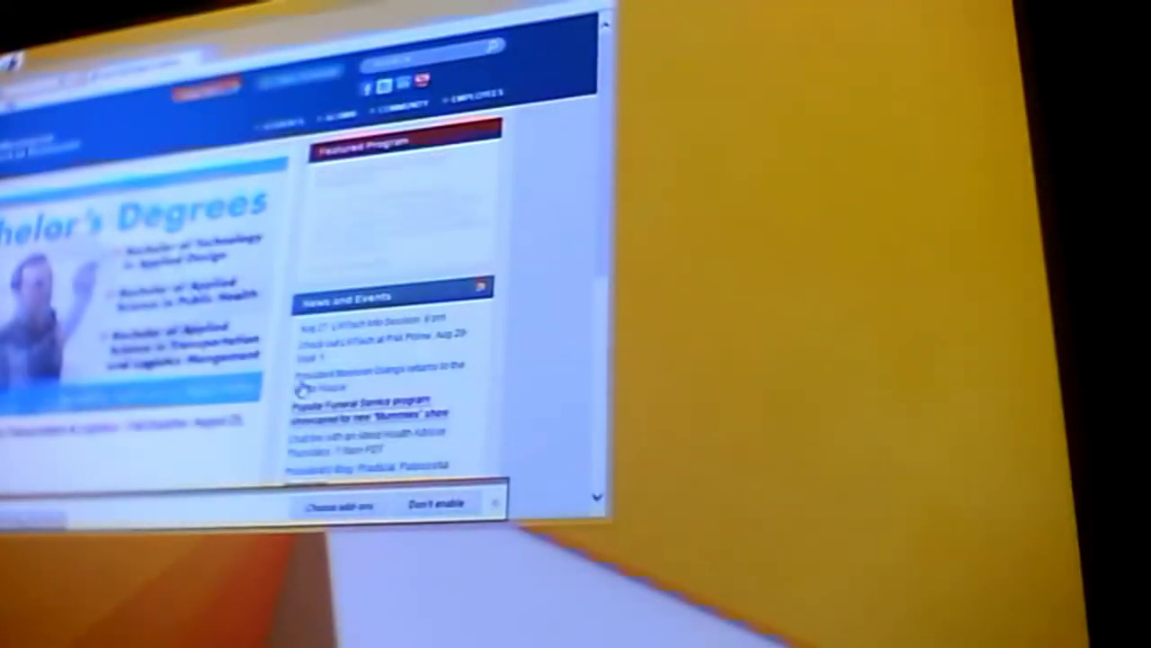